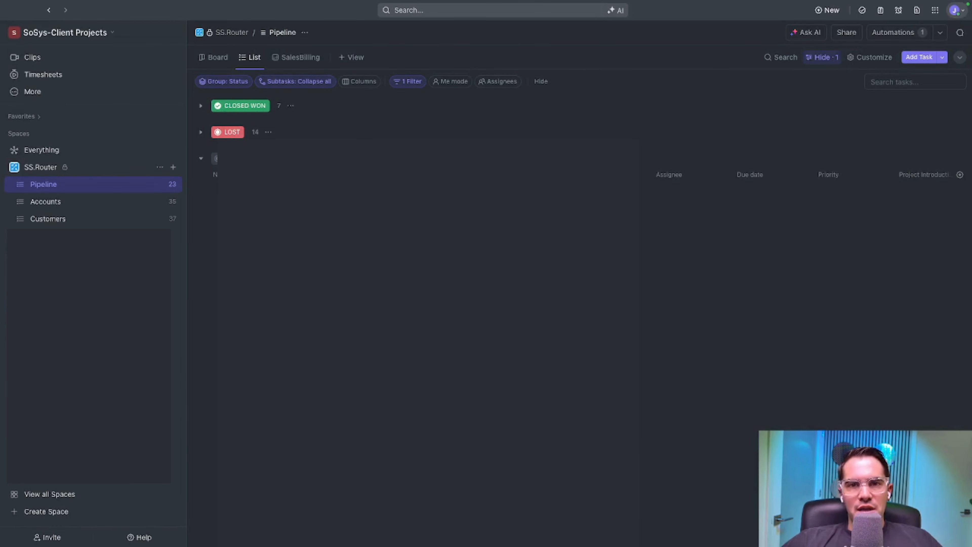
View the Accounts list and the Customers list in the SS.Router space
click(53, 221)
click(68, 206)
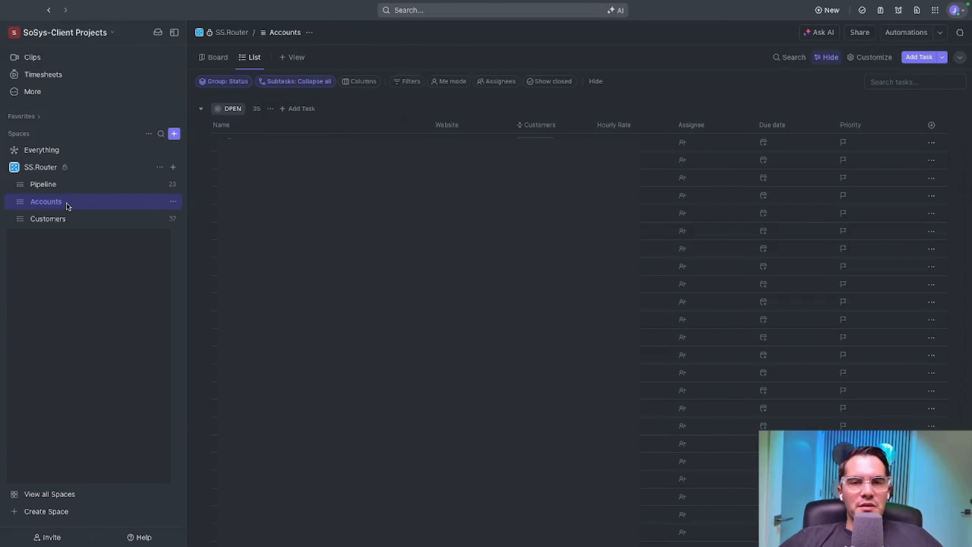
click(60, 221)
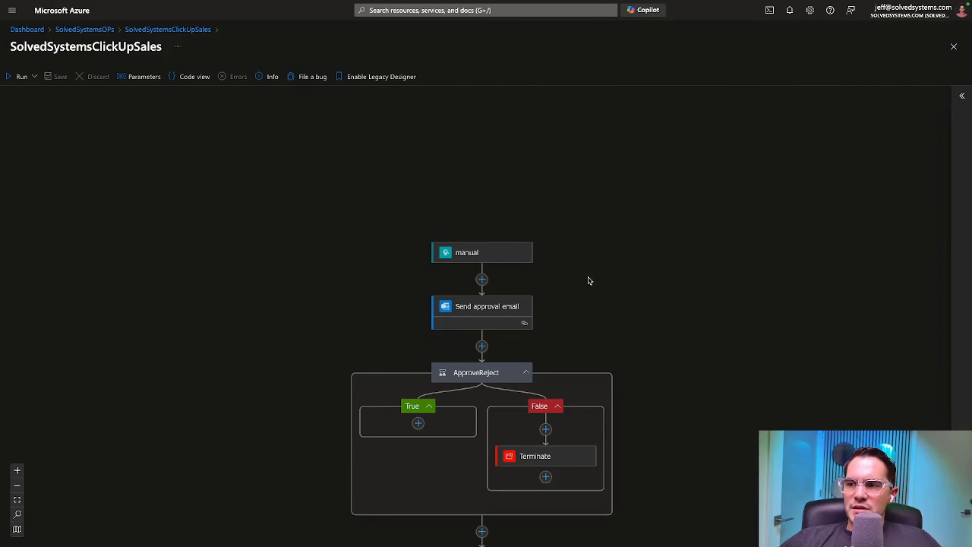
Review the parameters of the manual trigger and the Send approval email action in the SolvedSystemsClickUpSales workflow
scroll(590, 281, down, 1)
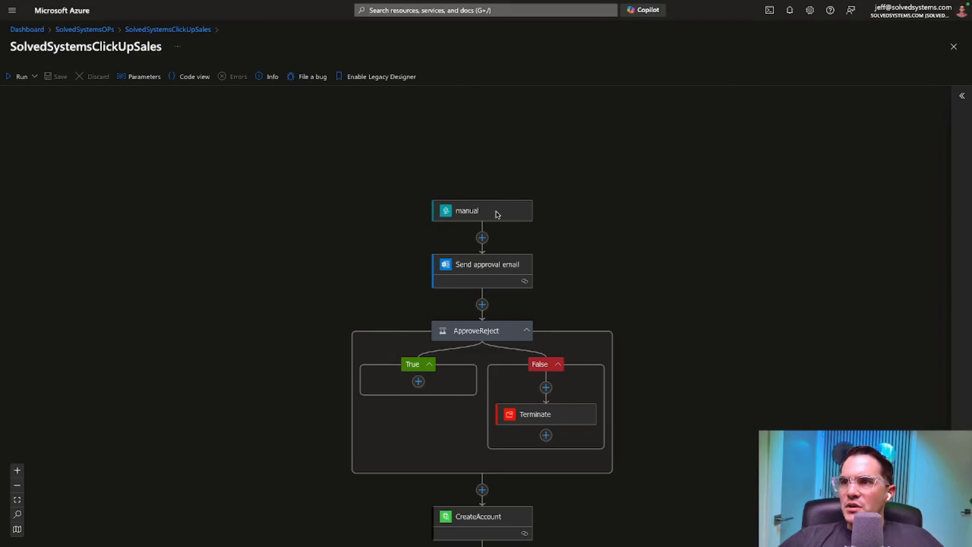
click(484, 211)
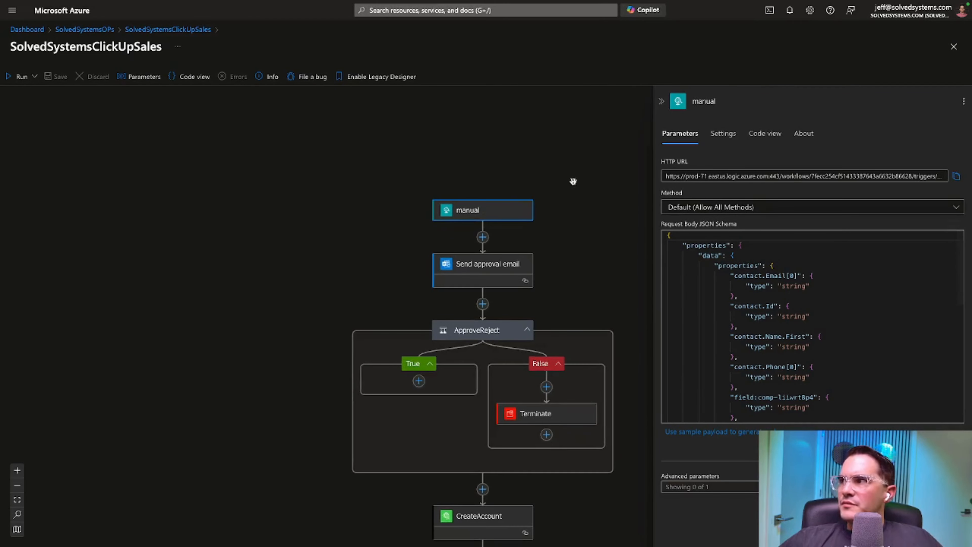
click(661, 101)
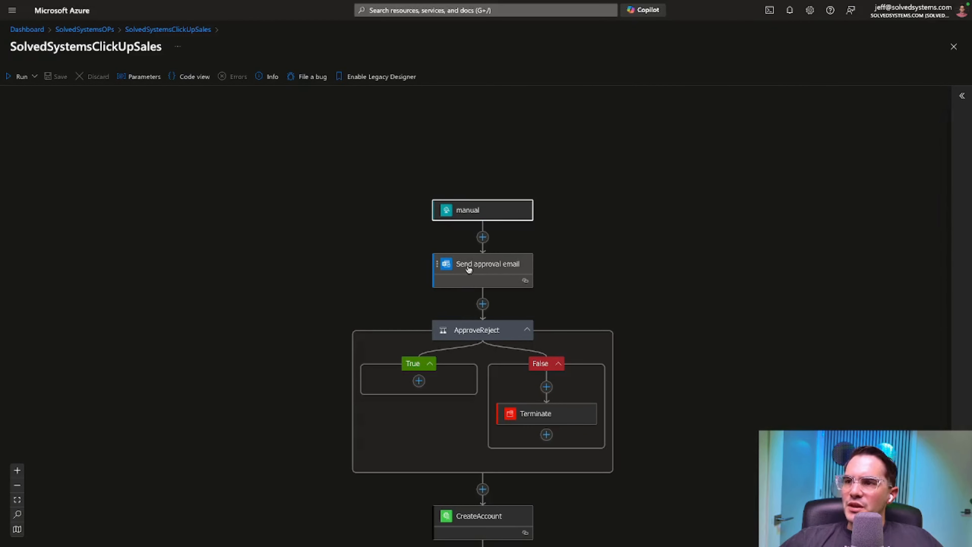
click(494, 277)
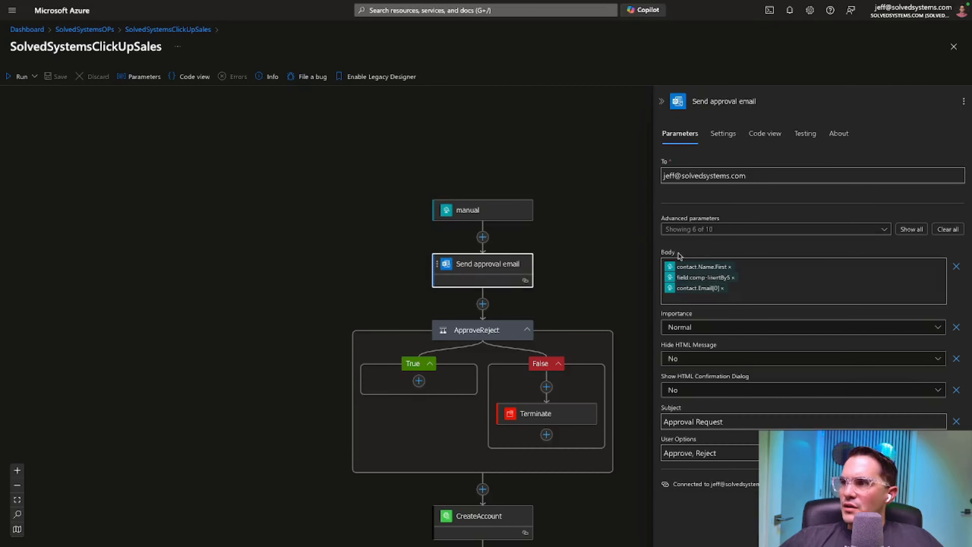
click(662, 107)
Inspect the condition expression of the ApproveReject step, then close its details
scroll(544, 332, down, 1)
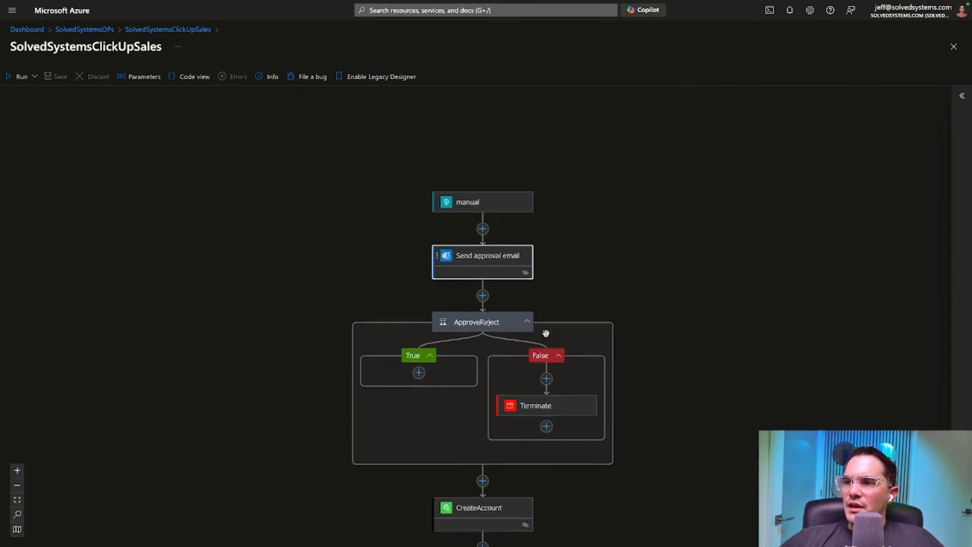
click(483, 286)
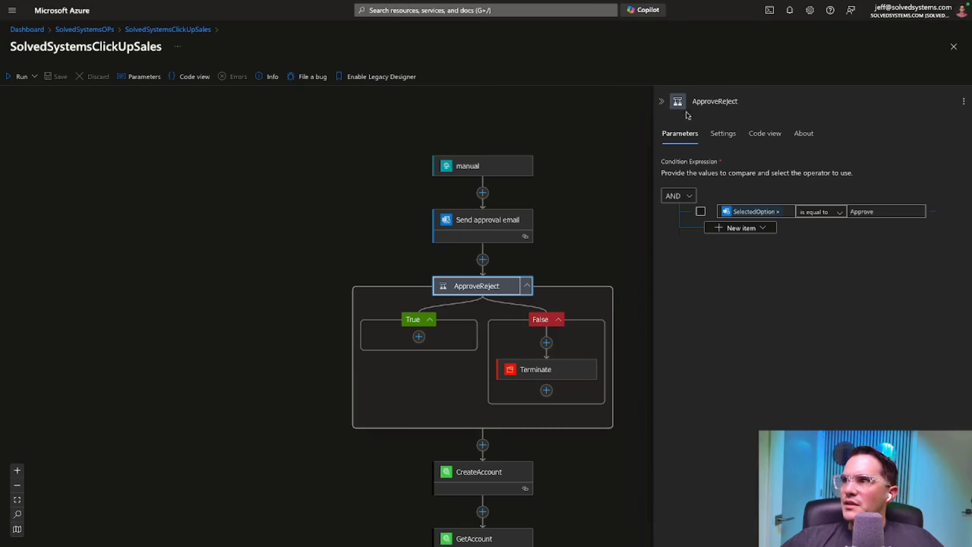
click(662, 101)
Examine the CreateAccount action's List_id and Custom_fields parameters
scroll(436, 336, down, 1)
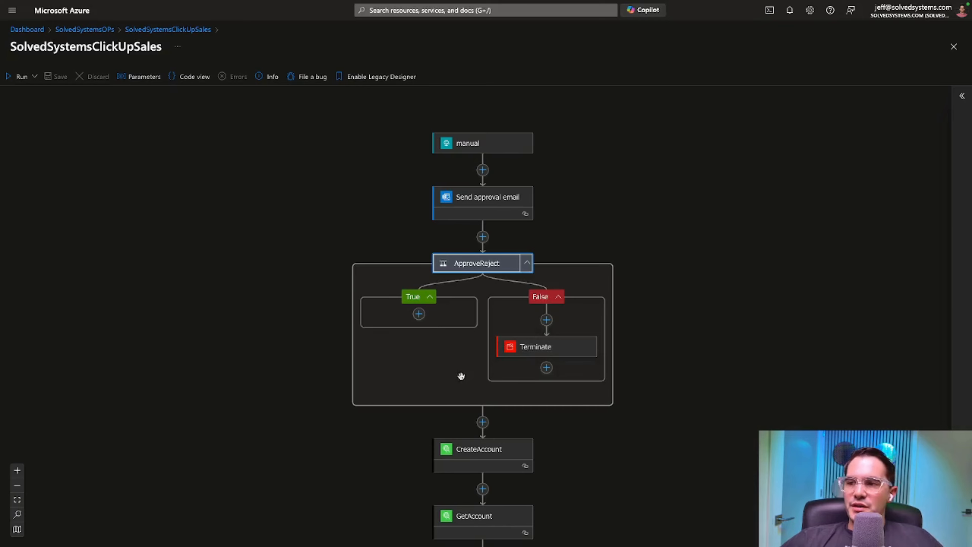
scroll(465, 373, down, 3)
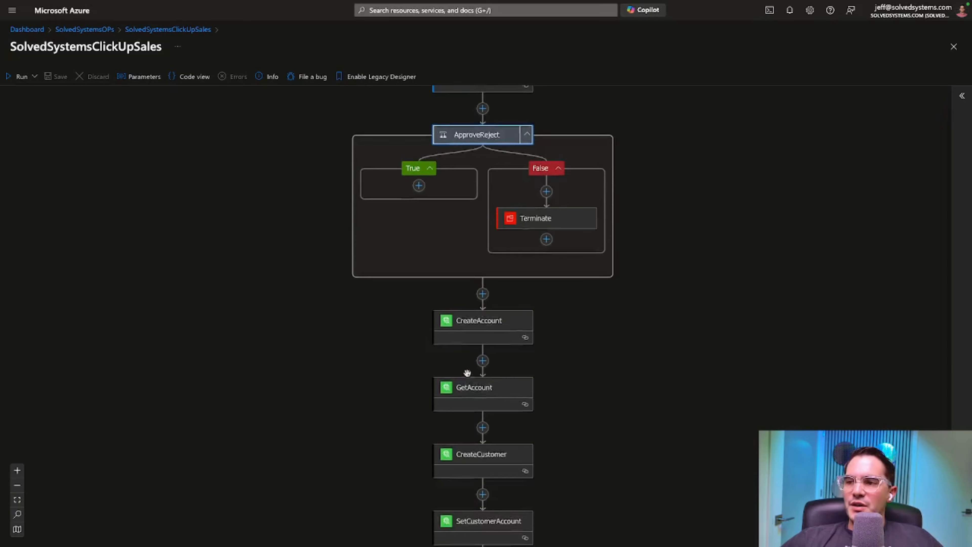
click(466, 328)
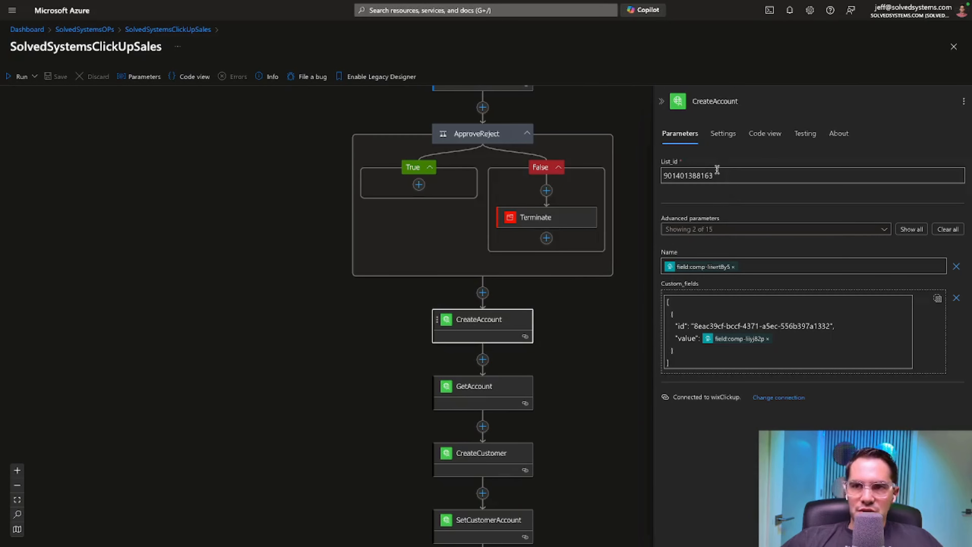
click(733, 175)
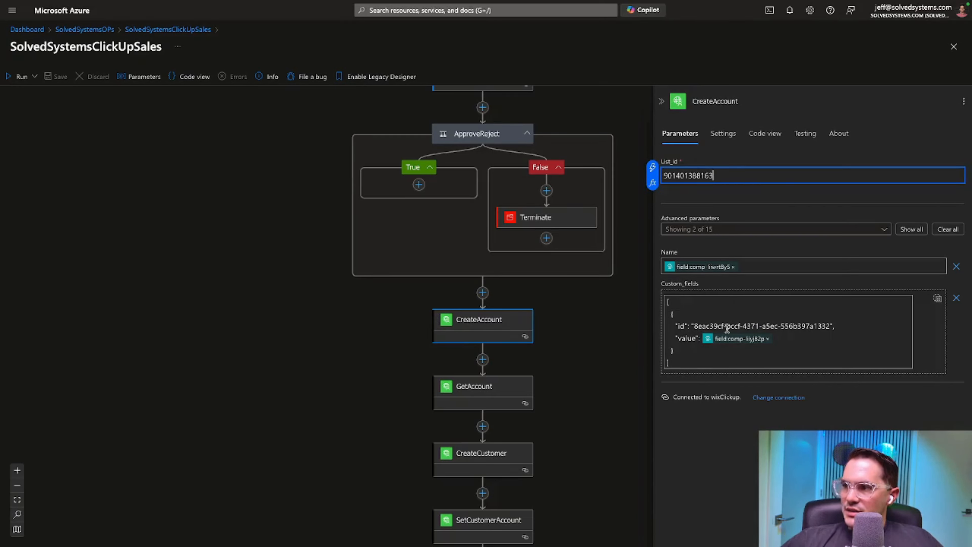
click(686, 364)
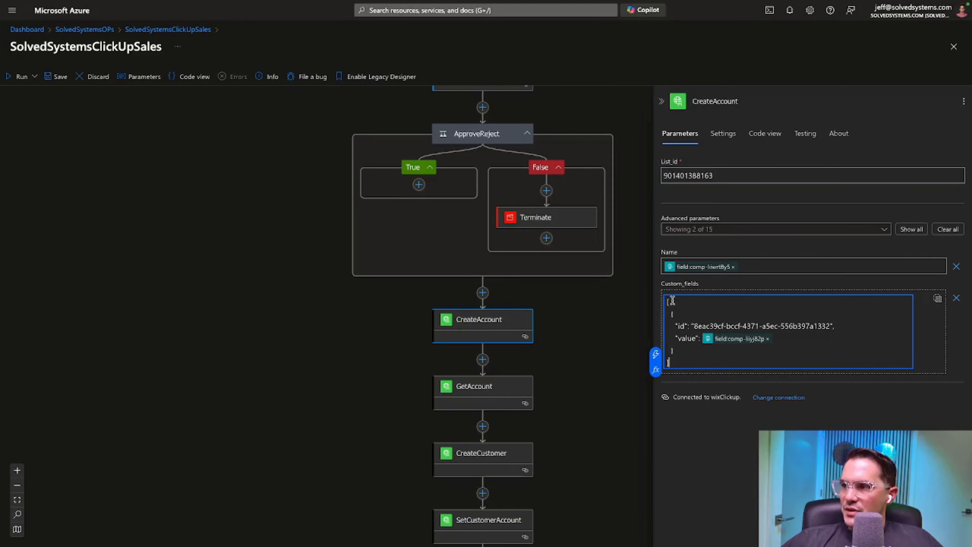
Review the parameters of the GetAccount and CreateCustomer actions
scroll(572, 379, down, 2)
scroll(555, 354, down, 2)
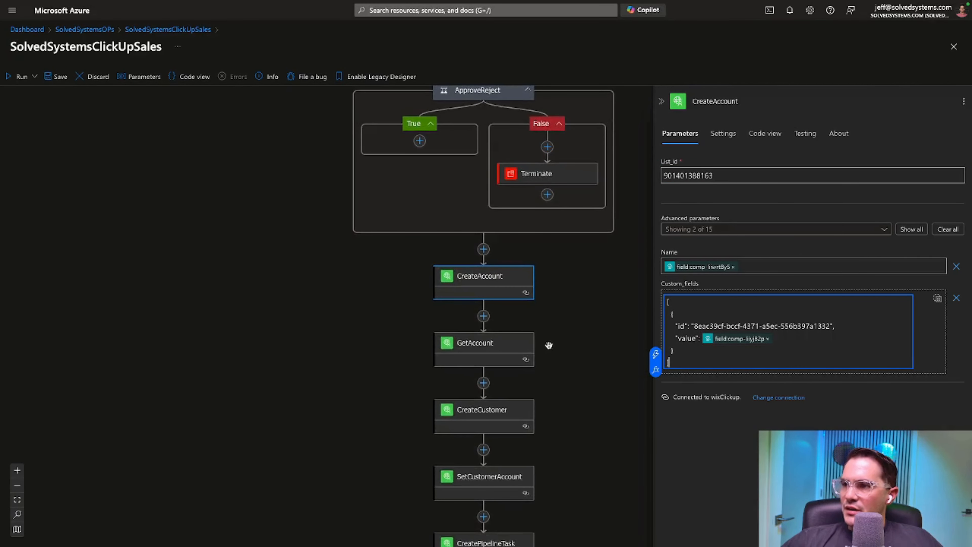
click(503, 346)
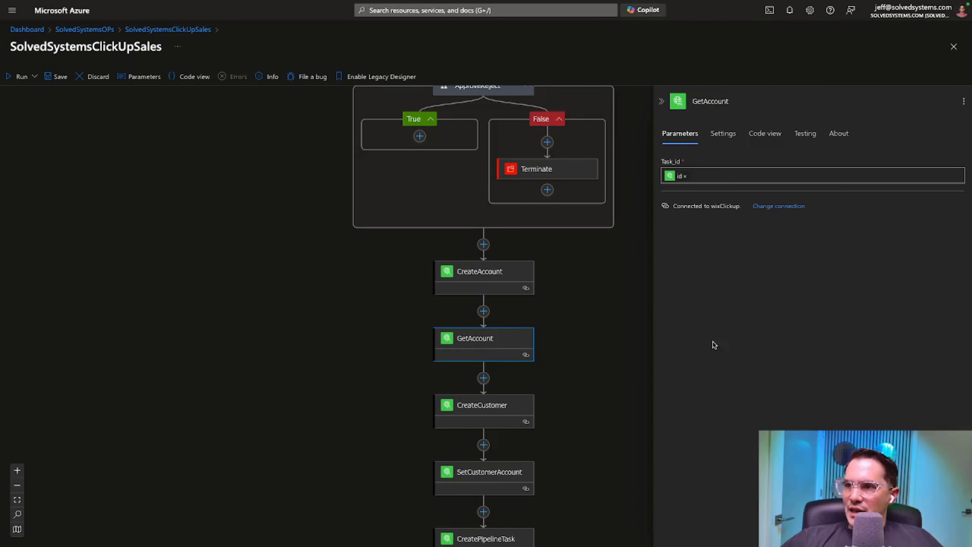
scroll(587, 377, down, 3)
click(483, 369)
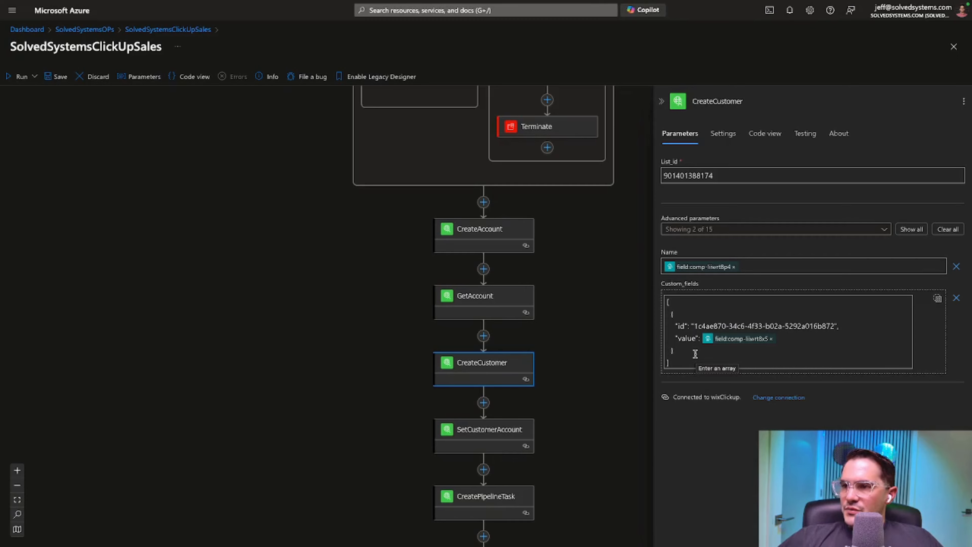
Review the SetCustomerAccount parameters and the name, description and custom field mappings of CreatePipelineTask
scroll(555, 394, down, 2)
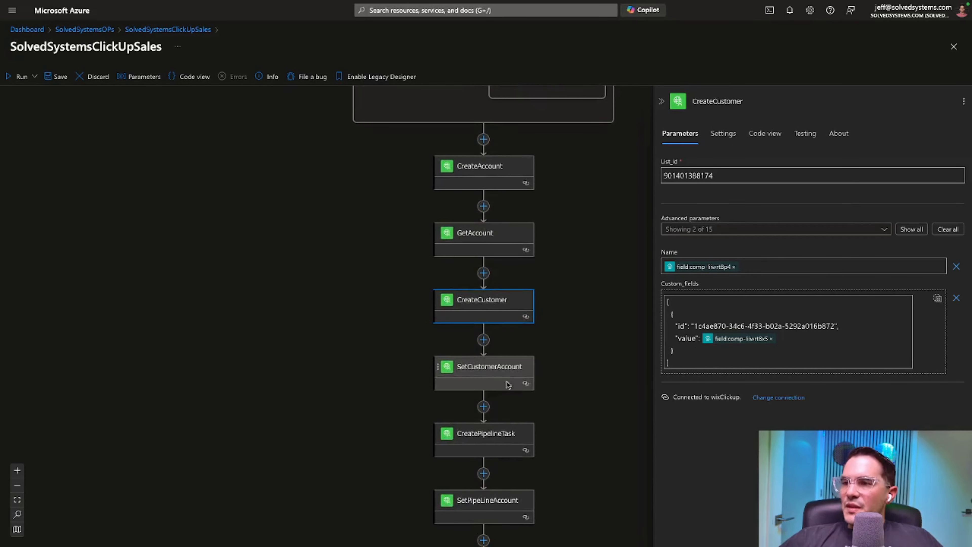
click(504, 368)
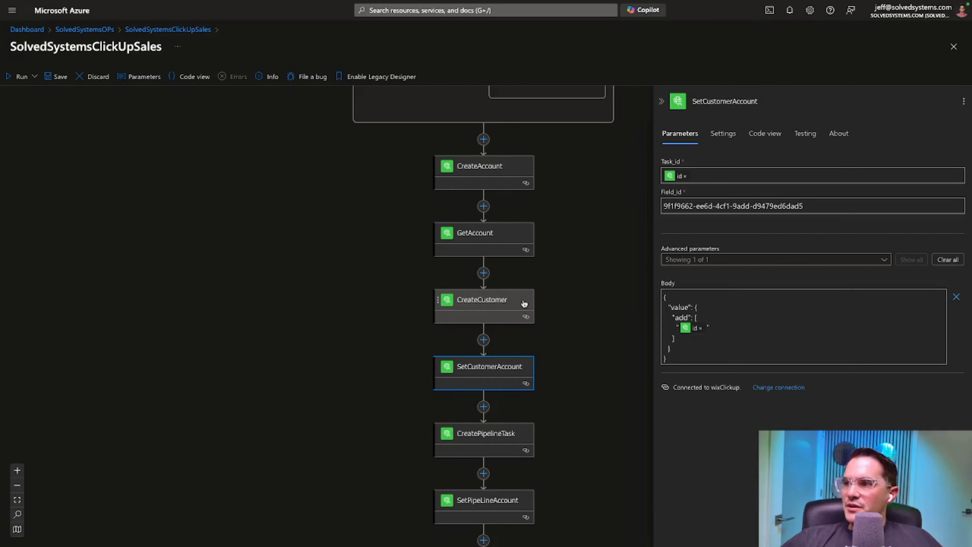
scroll(603, 314, down, 1)
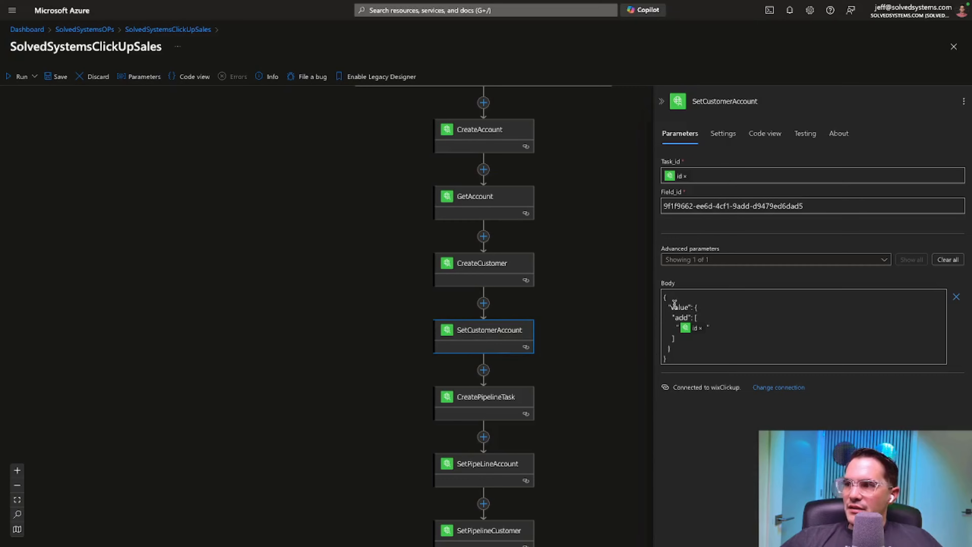
scroll(555, 374, down, 1)
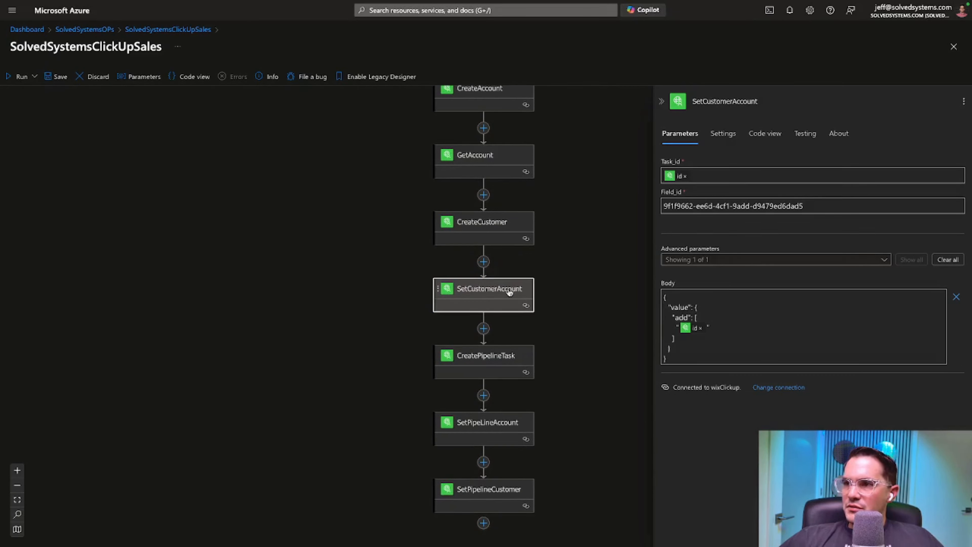
click(508, 354)
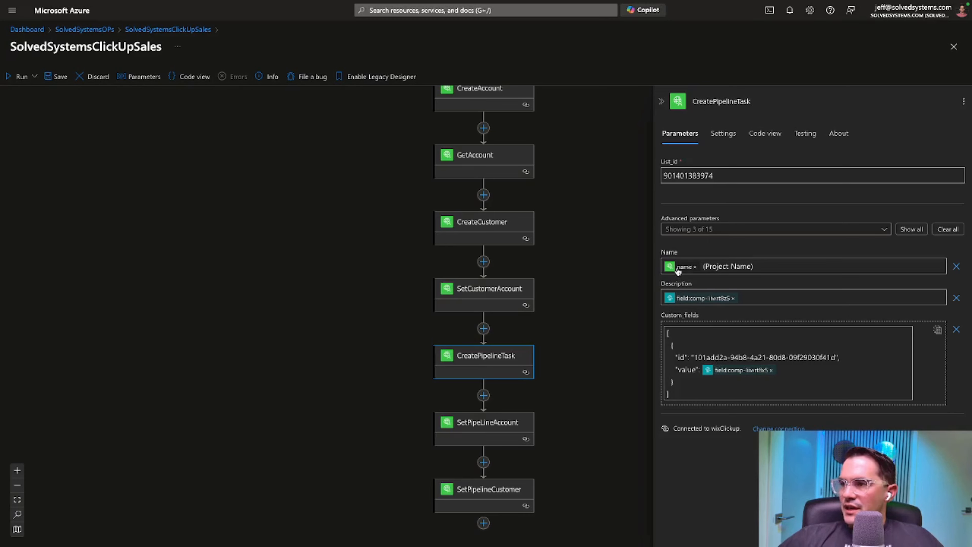
mouse_move(678, 271)
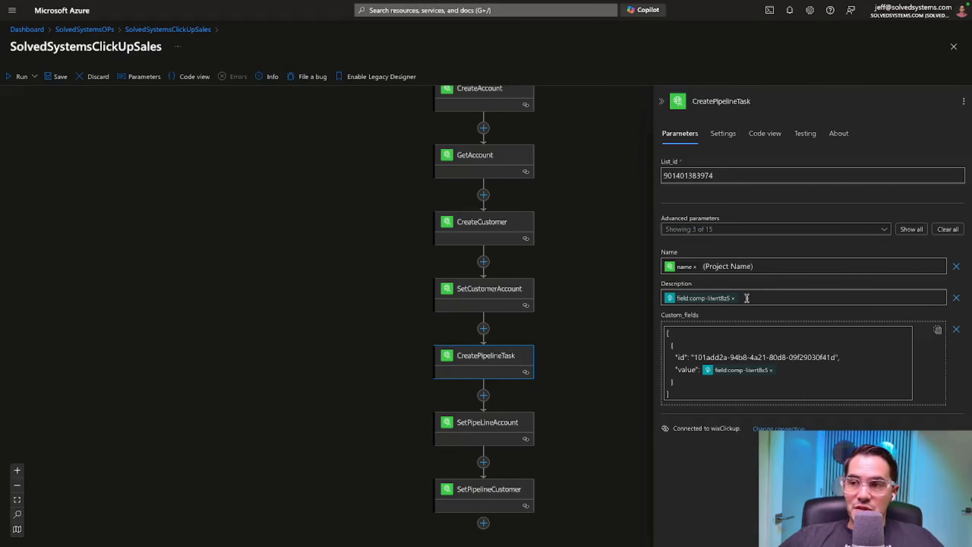
Review the task, field and body parameters of the SetPipeLineAccount and SetPipelineCustomer actions at the workflow's end
scroll(551, 313, down, 2)
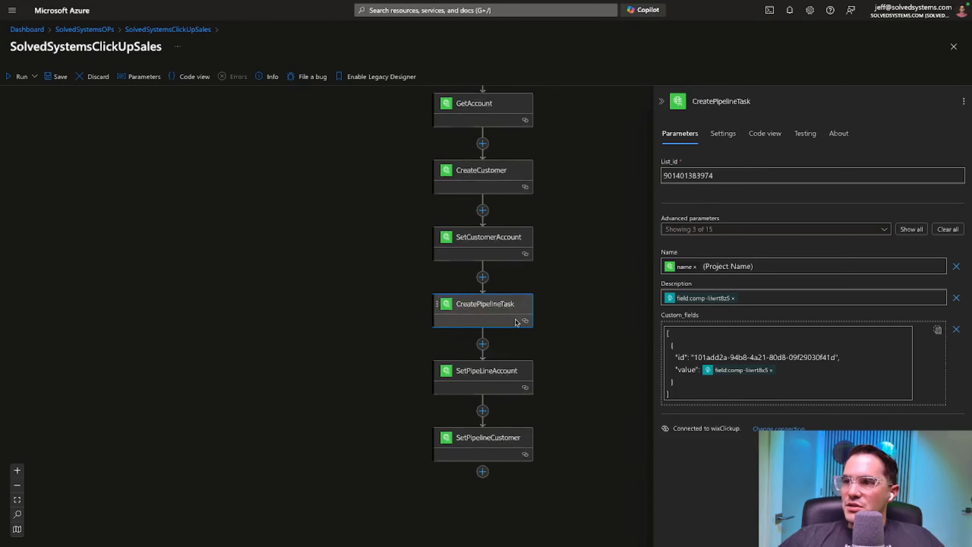
scroll(497, 332, down, 2)
click(497, 332)
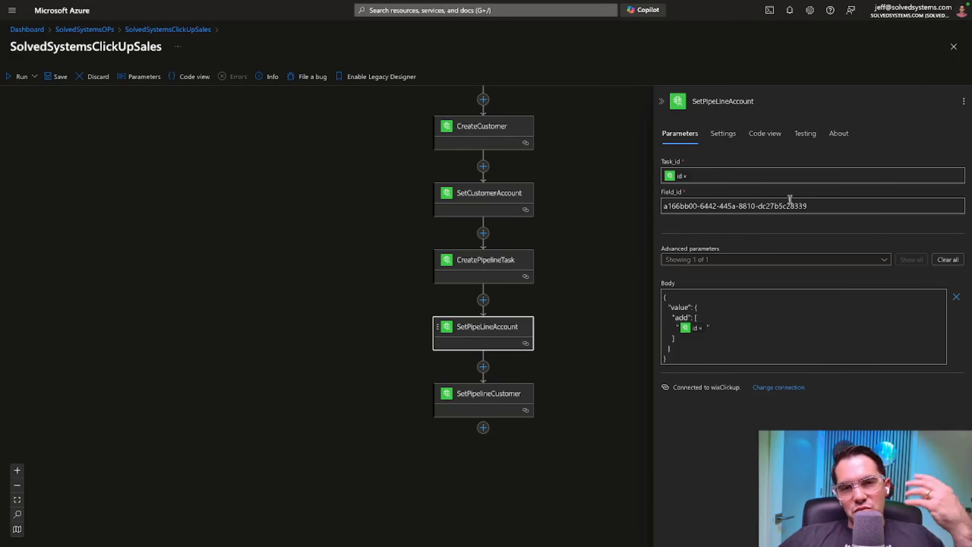
click(488, 400)
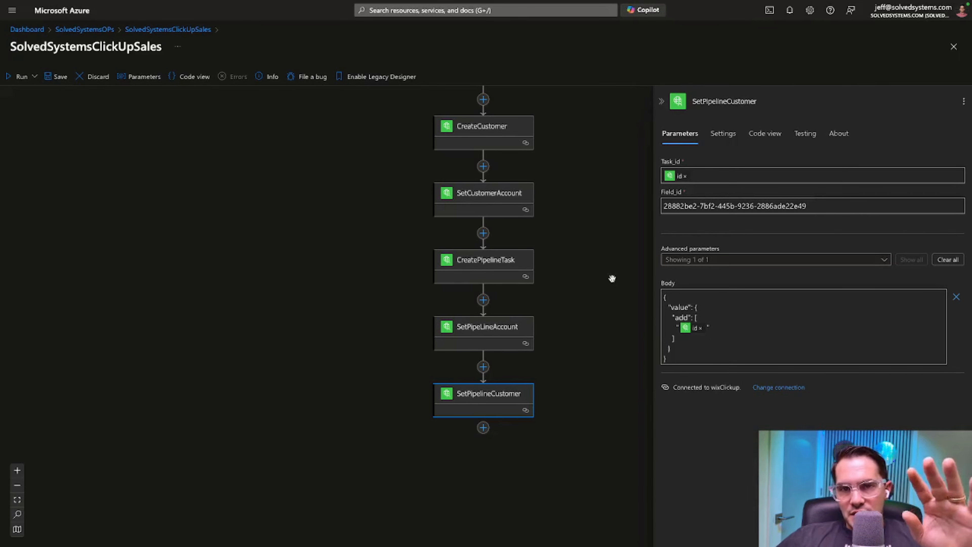
scroll(613, 278, right, 1)
scroll(613, 279, right, 1)
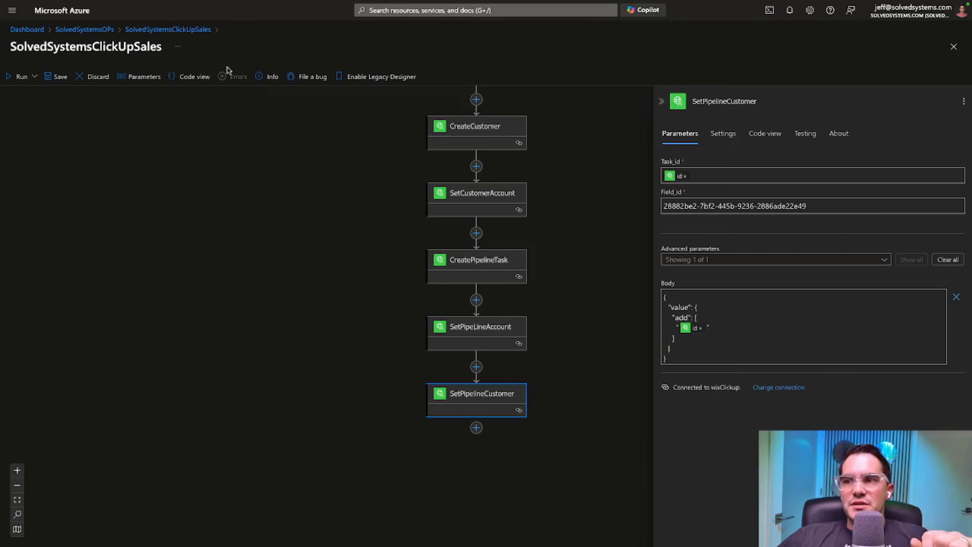
scroll(560, 278, left, 2)
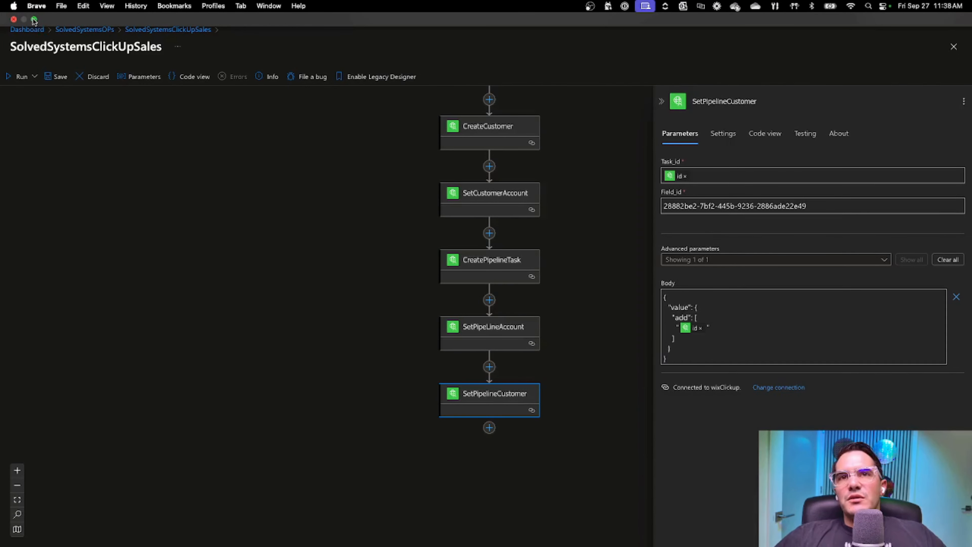
Take the browser out of full screen and switch to ClickUp, showing the Pipeline list
click(34, 20)
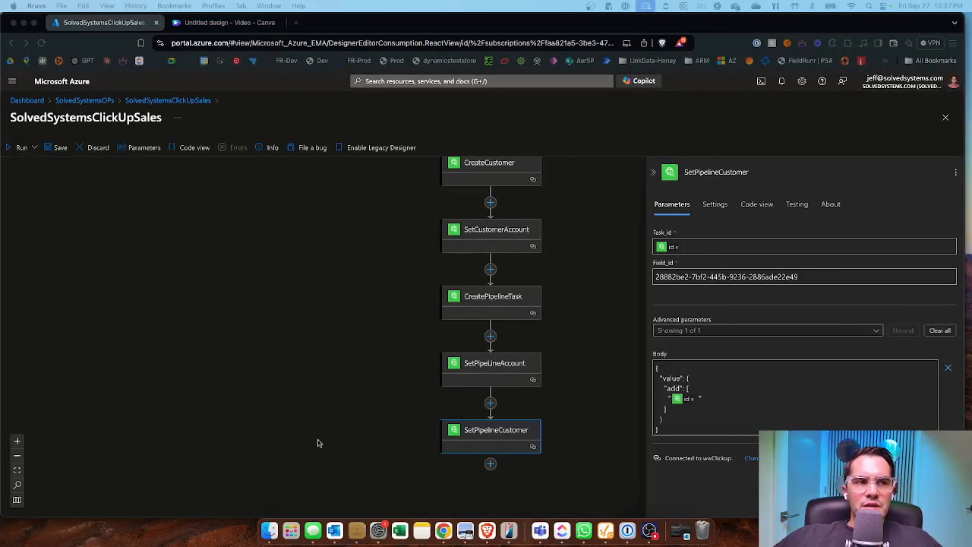
click(560, 530)
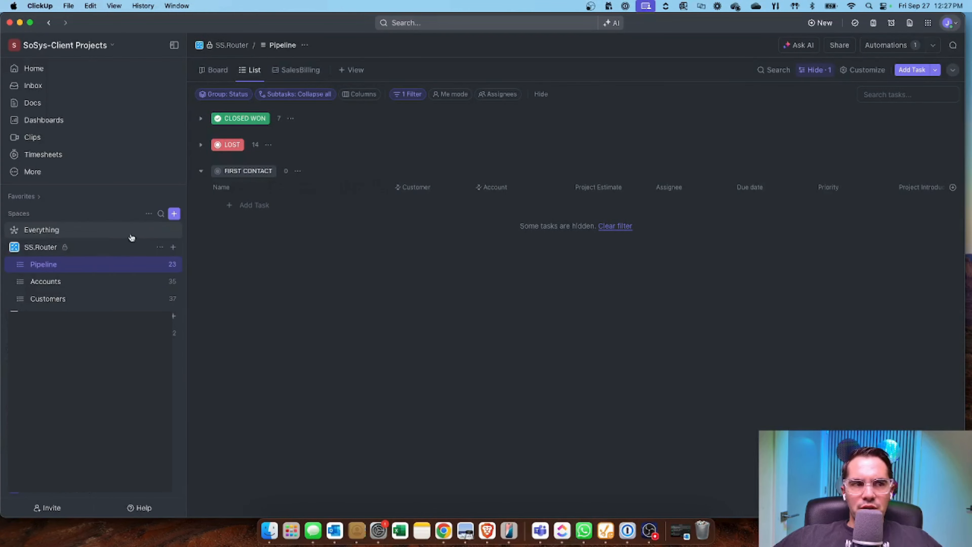